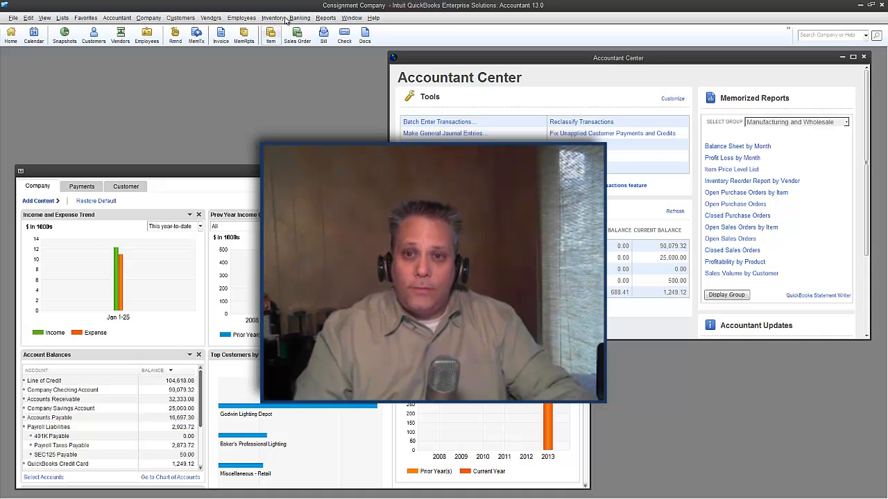
Close all open windows in the workspace
{"action": "left_click", "coordinate": [351, 18]}
{"action": "left_click", "coordinate": [360, 39]}
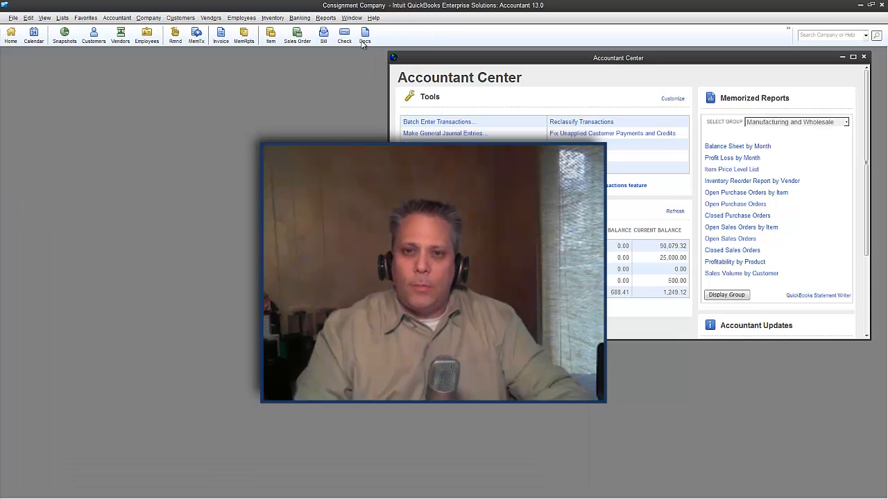
Try the hidden and left icon bar layouts, and return to the top icon bar
{"action": "left_click", "coordinate": [43, 19]}
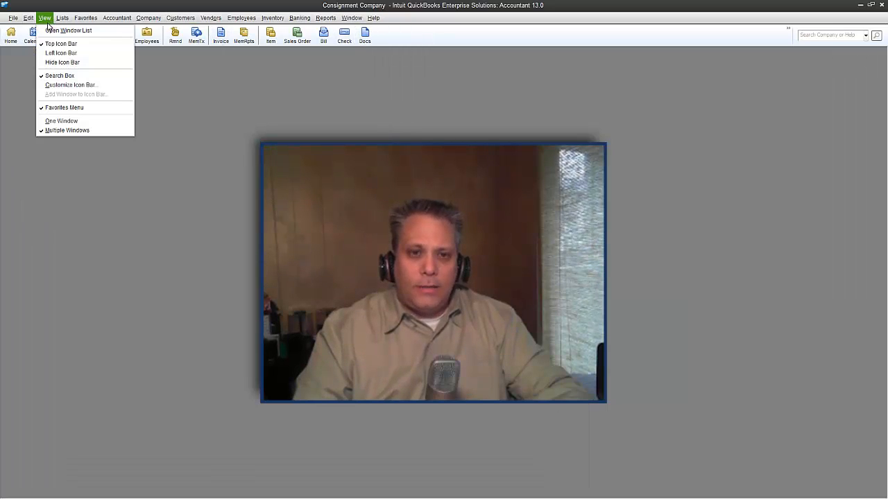
{"action": "left_click", "coordinate": [61, 62]}
{"action": "left_click", "coordinate": [46, 19]}
{"action": "left_click", "coordinate": [49, 54]}
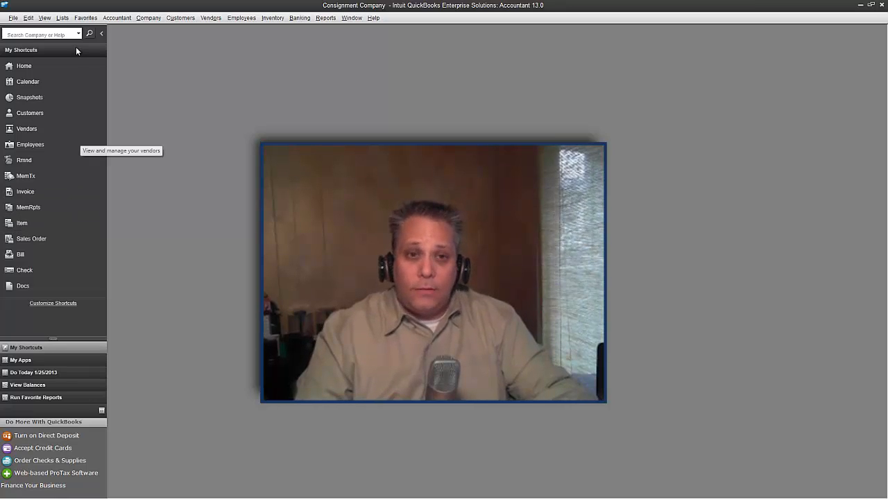
{"action": "left_click", "coordinate": [44, 18]}
{"action": "left_click", "coordinate": [54, 44]}
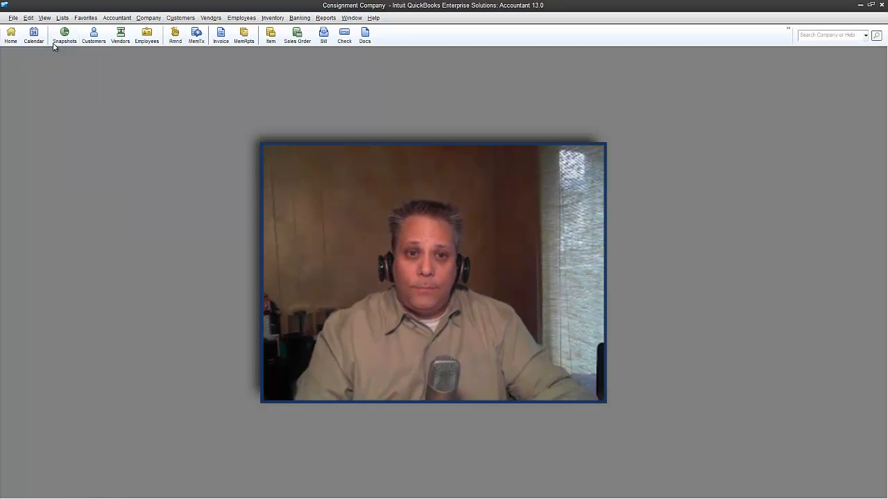
Review the Desktop View preferences, including the colored icons option for the top icon bar, and close the preferences
{"action": "left_click", "coordinate": [28, 18]}
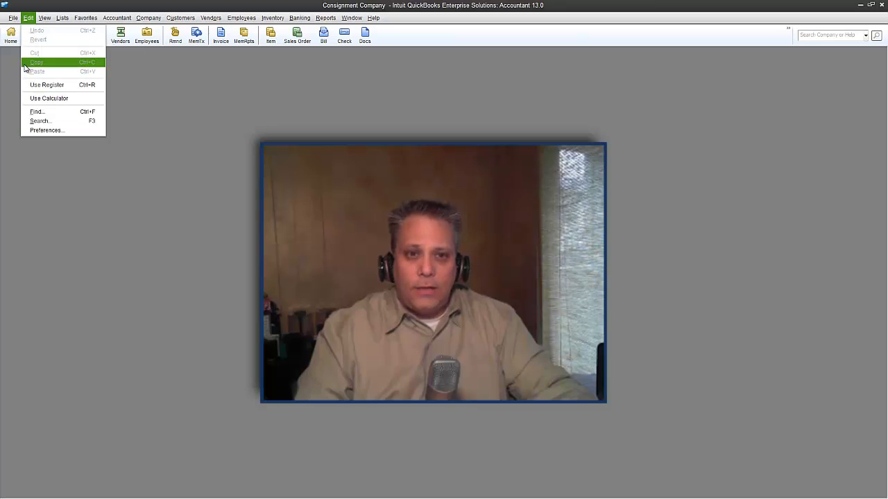
{"action": "left_click", "coordinate": [37, 130]}
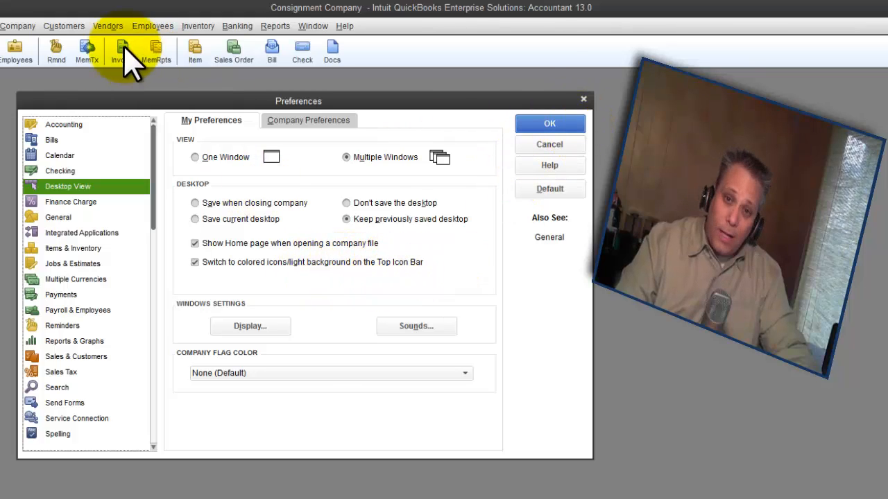
{"action": "left_click", "coordinate": [551, 122]}
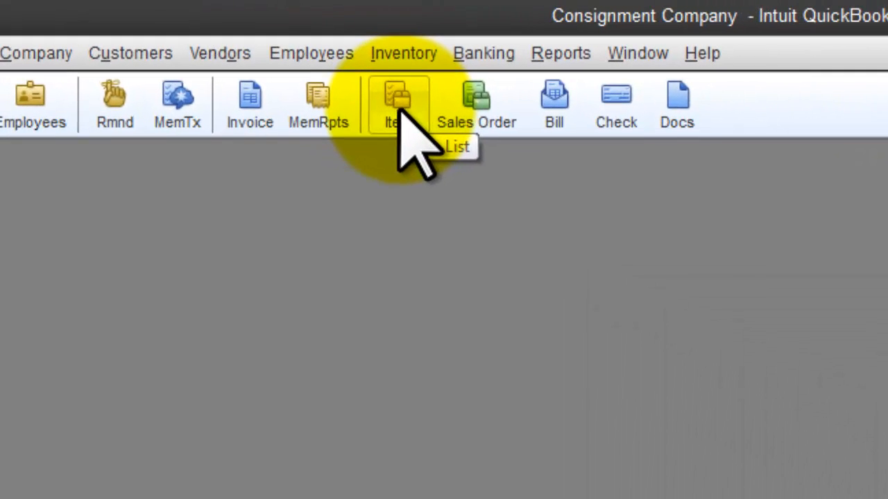
Open the Item List, maximize its window and widen the Description column
{"action": "left_click", "coordinate": [400, 111]}
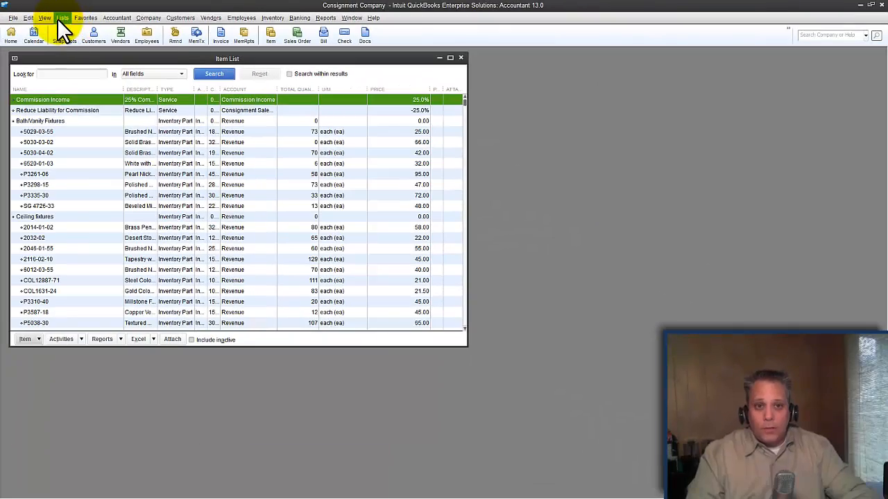
{"action": "left_click", "coordinate": [43, 19]}
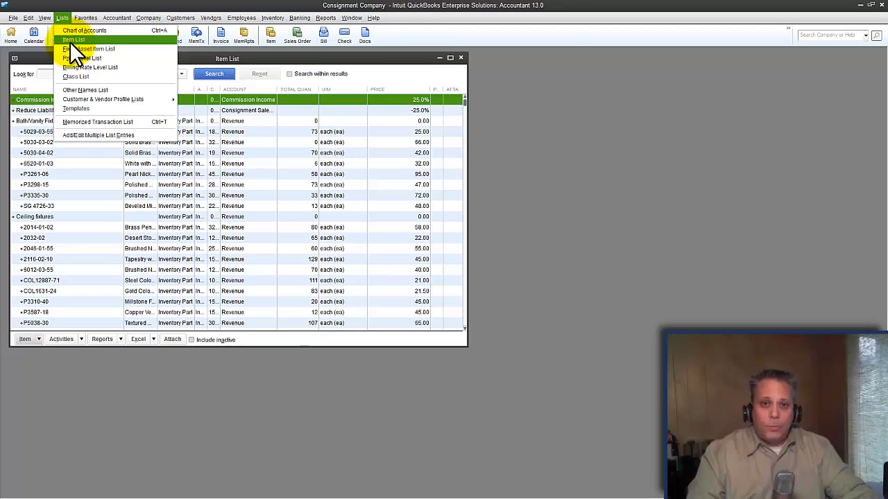
{"action": "left_click", "coordinate": [501, 55]}
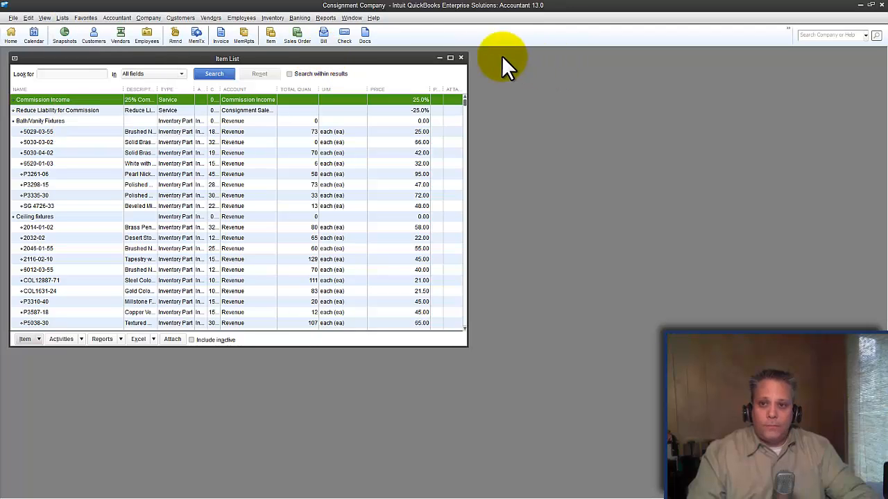
{"action": "left_click", "coordinate": [451, 57]}
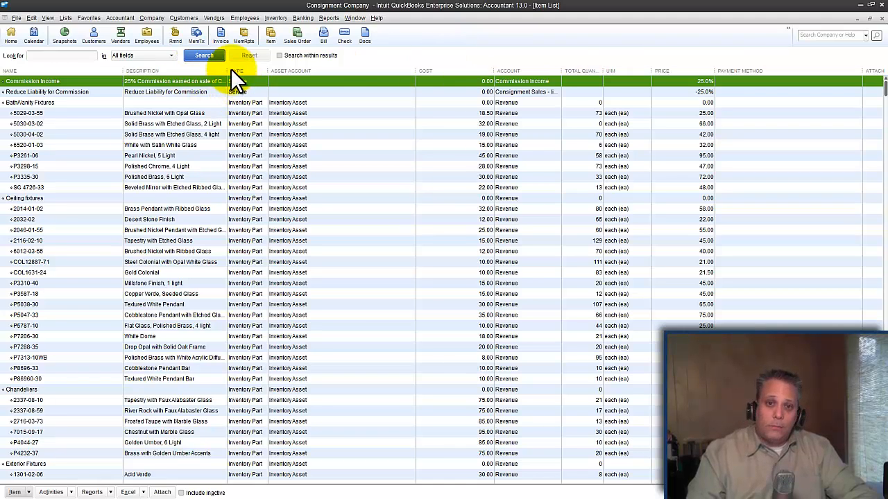
{"action": "left_click_drag", "start_coordinate": [229, 70], "coordinate": [289, 67]}
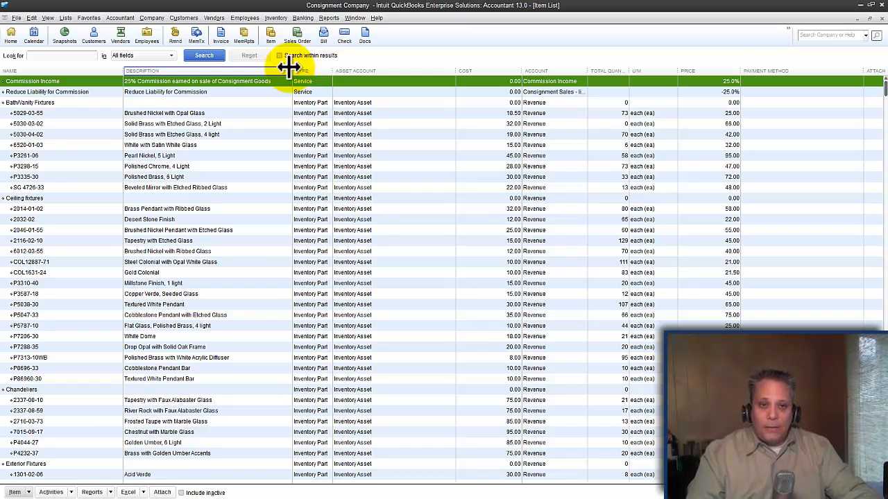
Start a new item of type Inventory Part named "Consignment Items"
{"action": "left_click", "coordinate": [15, 492]}
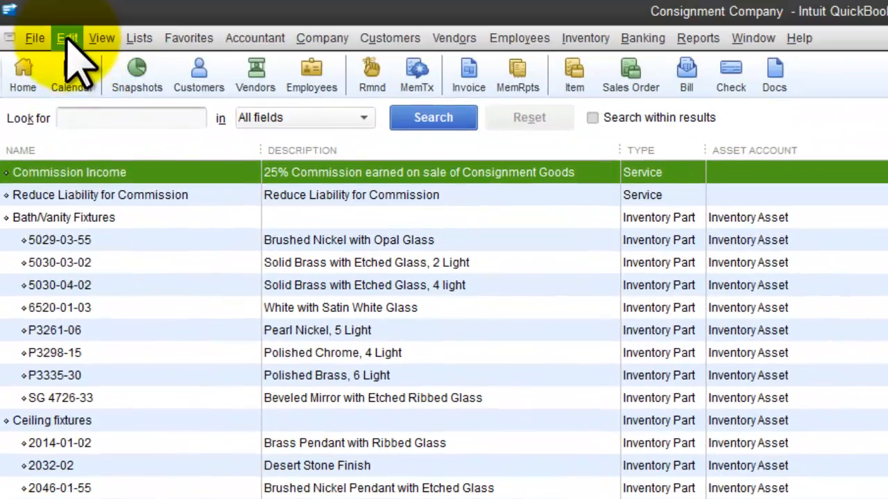
{"action": "left_click", "coordinate": [70, 37]}
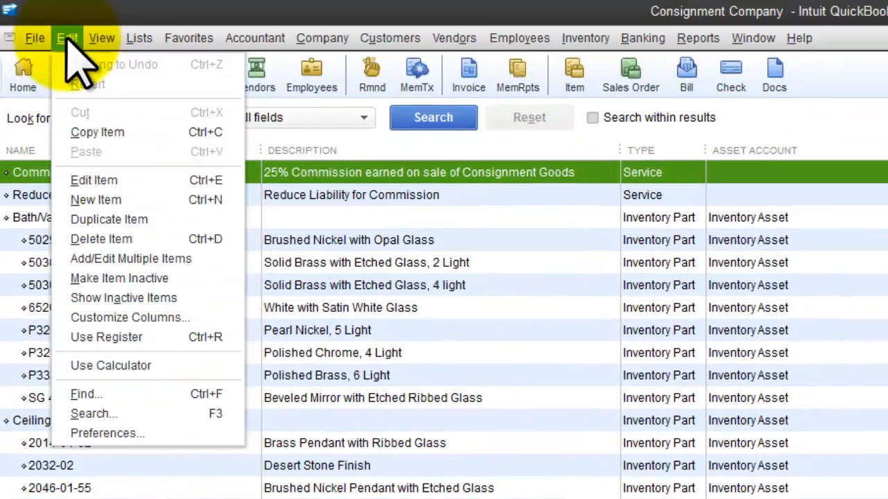
{"action": "left_click", "coordinate": [100, 201]}
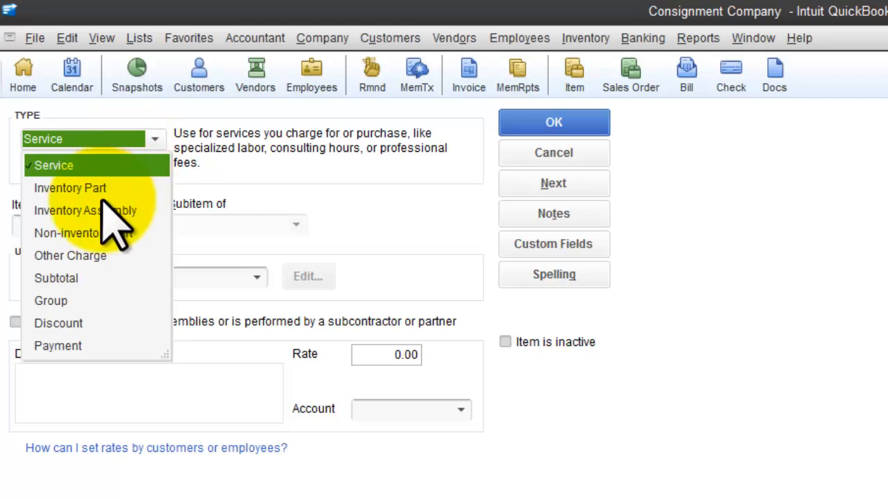
{"action": "left_click", "coordinate": [97, 188]}
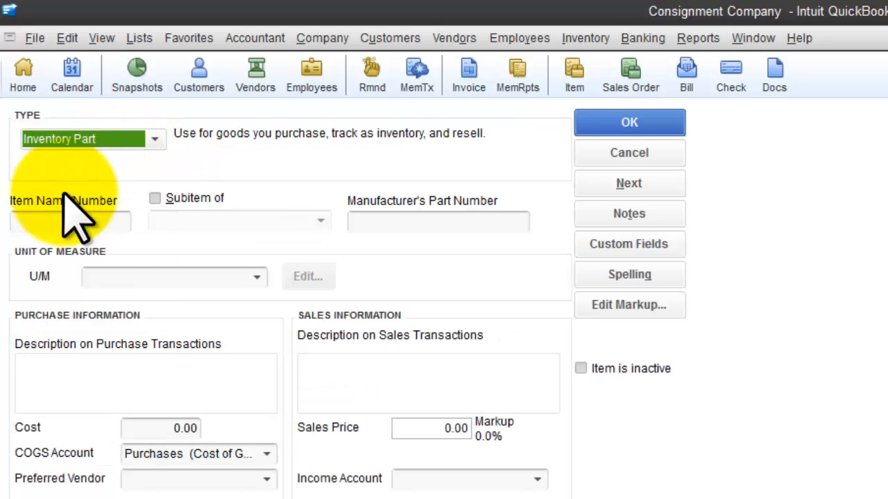
{"action": "left_click", "coordinate": [66, 218]}
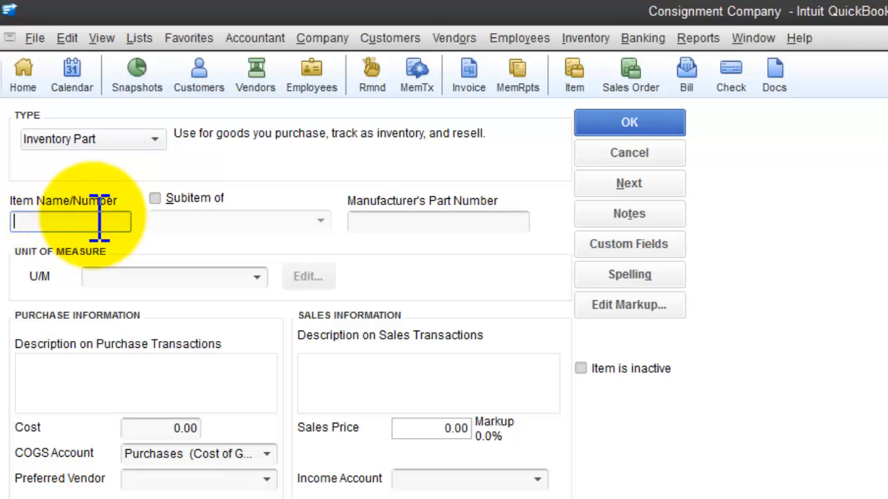
{"action": "type", "text": "Consignment Items"}
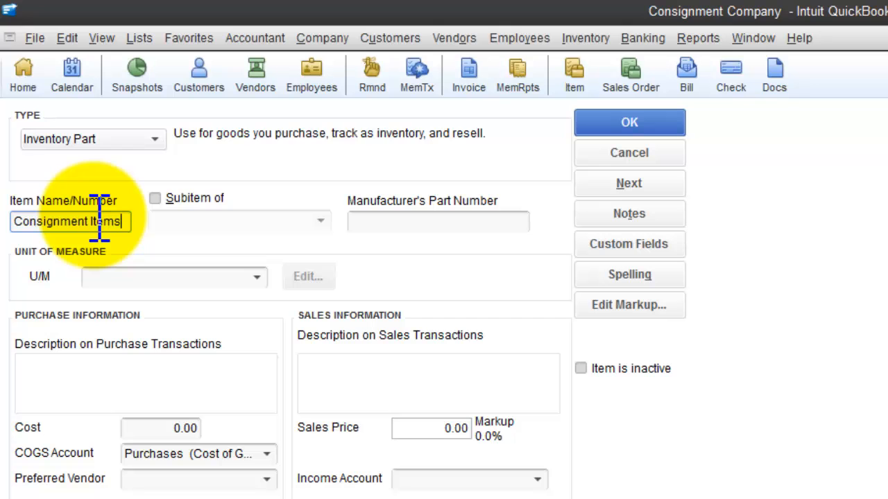
Set the income account of the Consignment Items item to Revenue
{"action": "left_click", "coordinate": [513, 478]}
{"action": "left_click", "coordinate": [538, 479]}
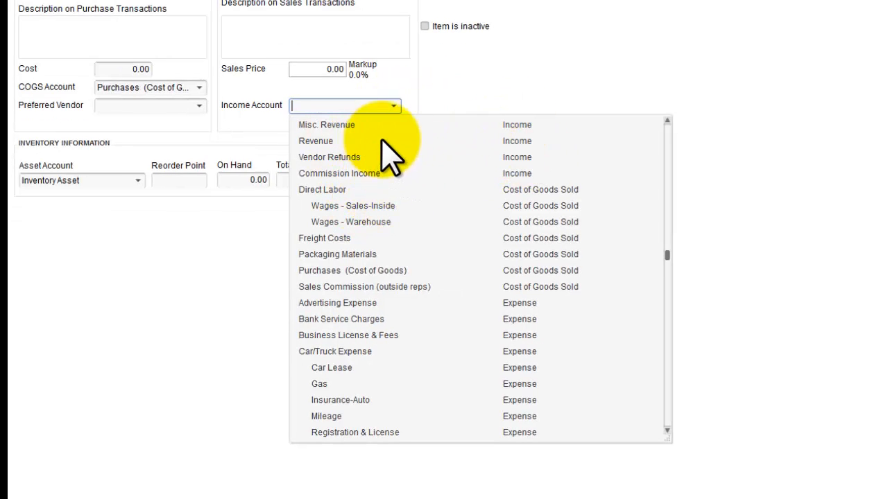
{"action": "left_click", "coordinate": [318, 142]}
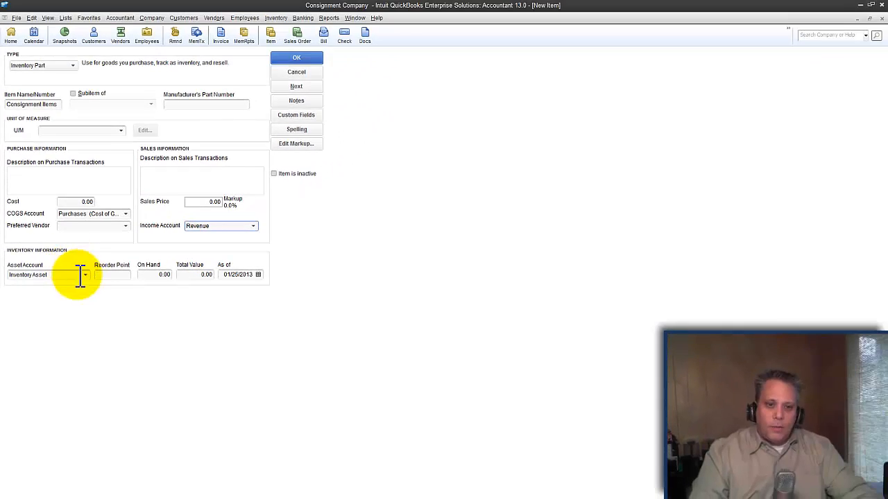
Assign a newly set up "Consignment Inventory" account as the item's asset account and save the item
{"action": "left_click", "coordinate": [86, 275]}
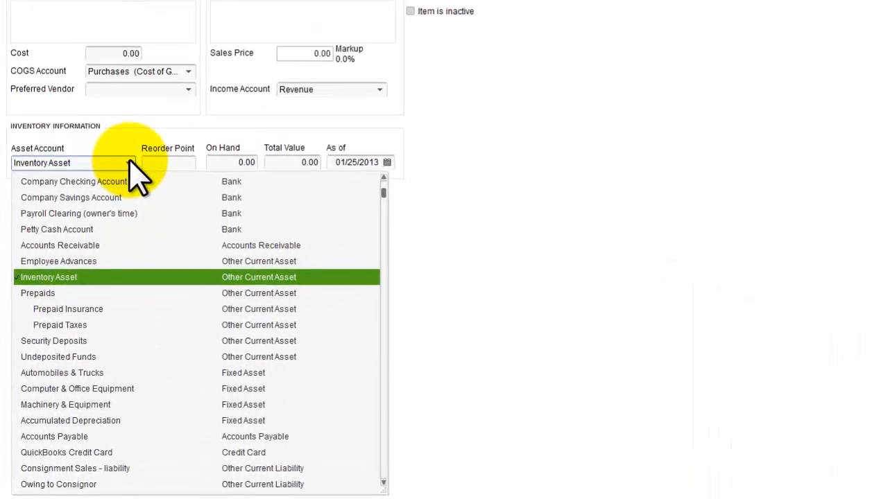
{"action": "left_click", "coordinate": [104, 168]}
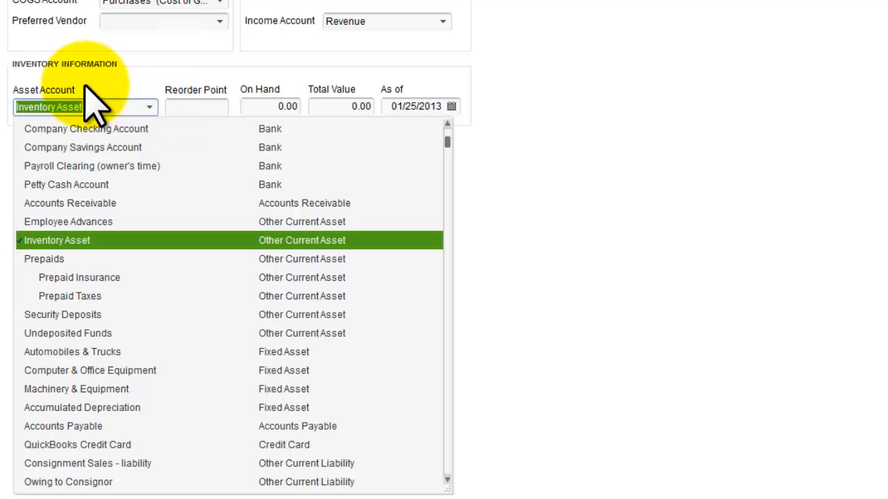
{"action": "type", "text": "Cons"}
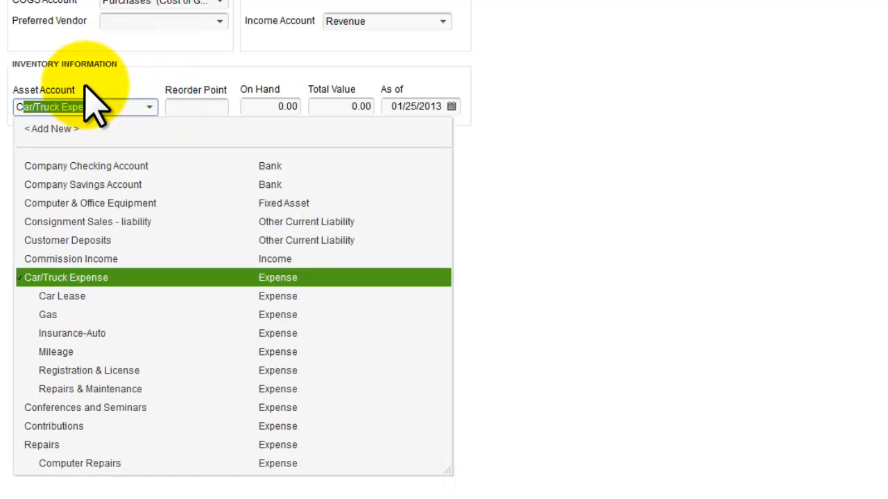
{"action": "type", "text": "ignment Inventory"}
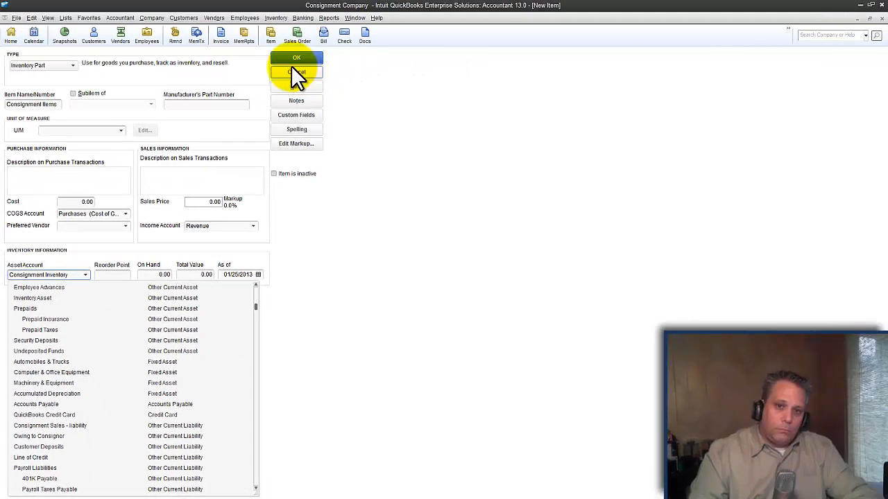
{"action": "left_click", "coordinate": [300, 57]}
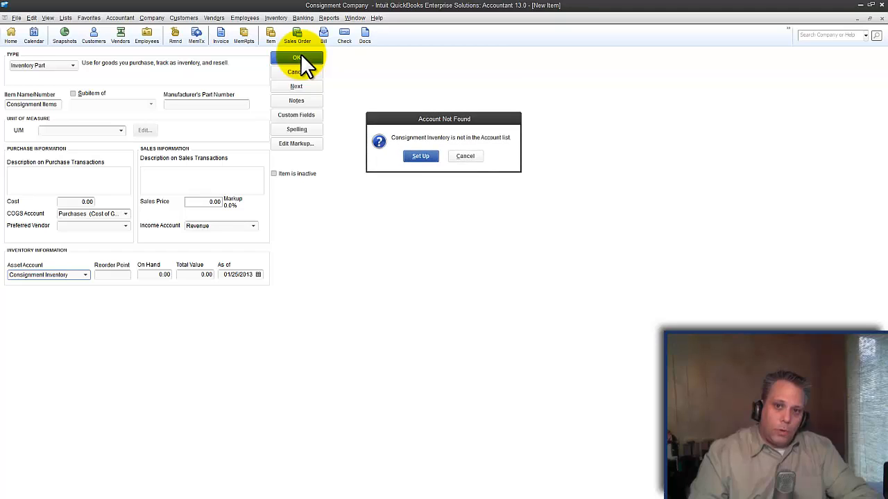
{"action": "left_click", "coordinate": [416, 154]}
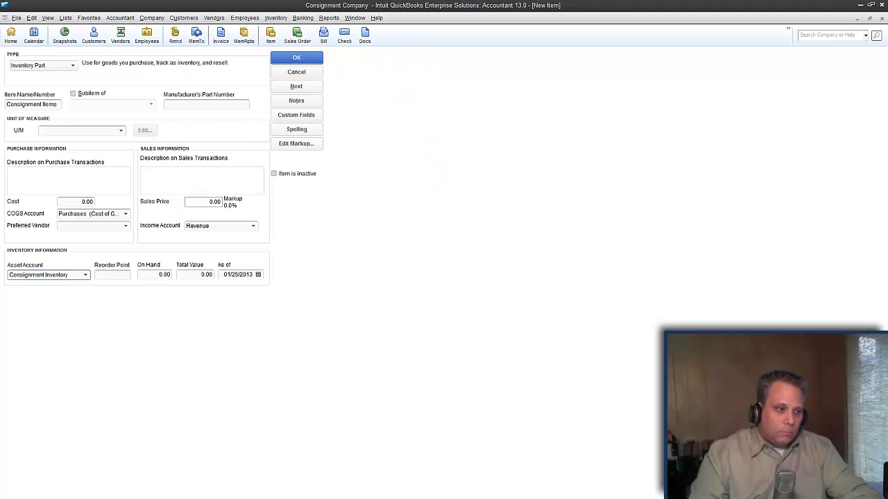
{"action": "left_click", "coordinate": [474, 312]}
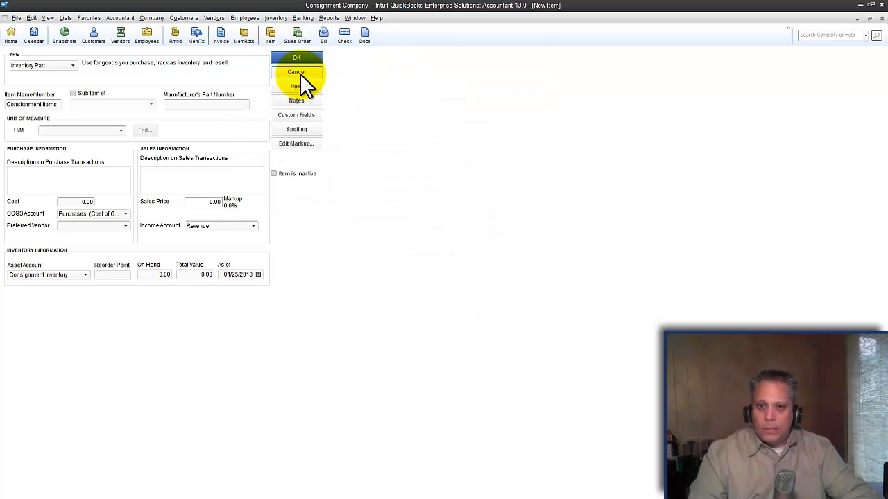
{"action": "left_click", "coordinate": [297, 57]}
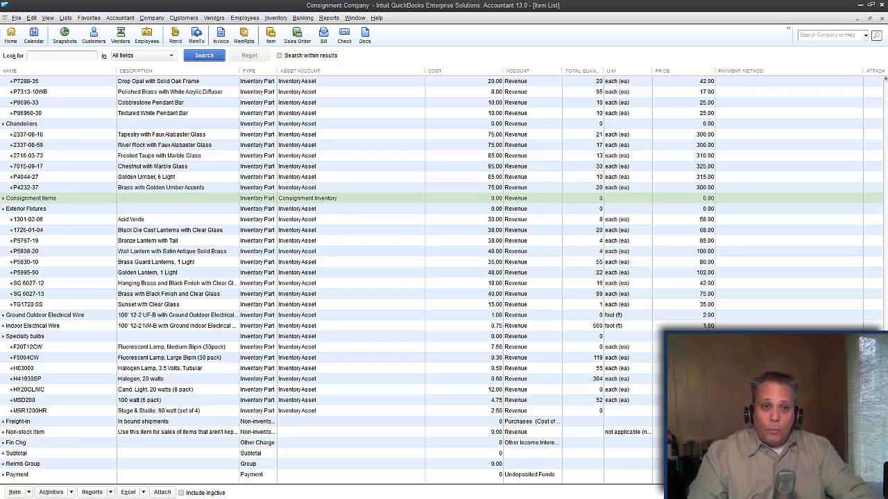
Duplicate item 5029-03-55 under Bath/Vanity Fixtures and name the copy "5029-03-55 Cons"
{"action": "left_click", "coordinate": [262, 6]}
{"action": "scroll", "coordinate": [196, 172], "scroll_direction": "up", "scroll_amount": 8}
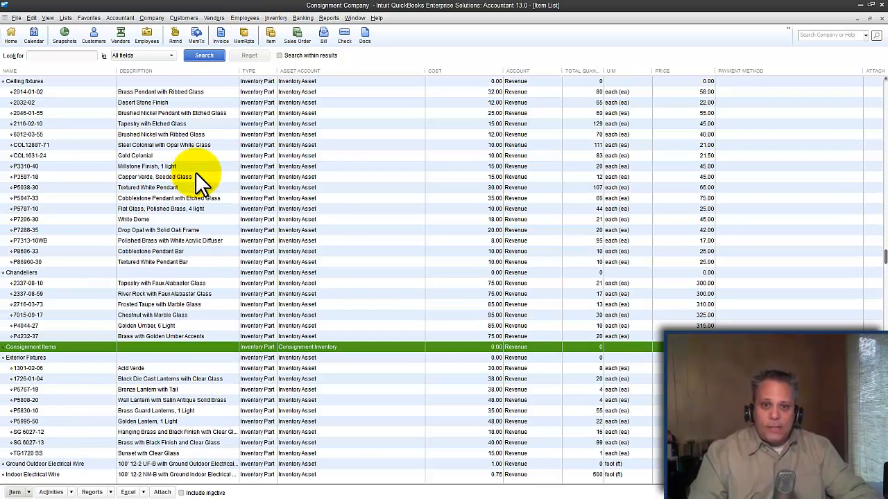
{"action": "scroll", "coordinate": [196, 170], "scroll_direction": "up", "scroll_amount": 2}
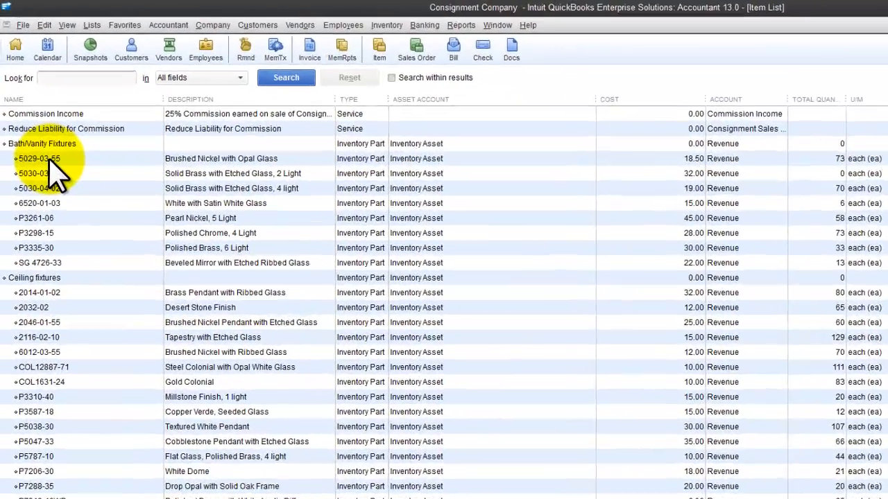
{"action": "right_click", "coordinate": [36, 116]}
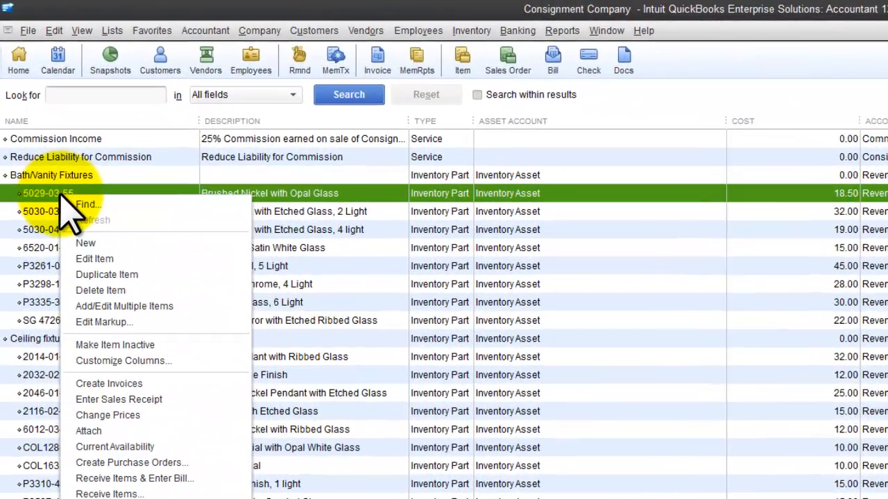
{"action": "left_click", "coordinate": [129, 276]}
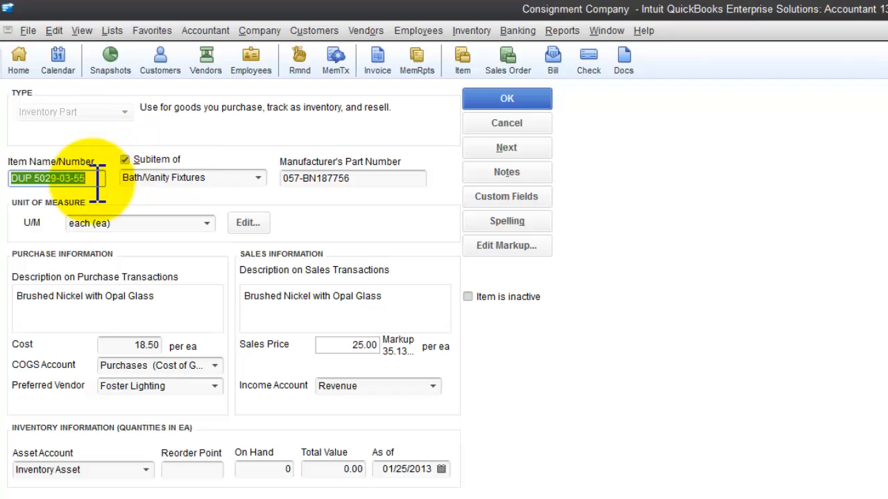
{"action": "left_click", "coordinate": [97, 179]}
{"action": "key", "text": "Delete"}
{"action": "key", "text": "Delete"}
{"action": "key", "text": "Delete"}
{"action": "key", "text": "Delete"}
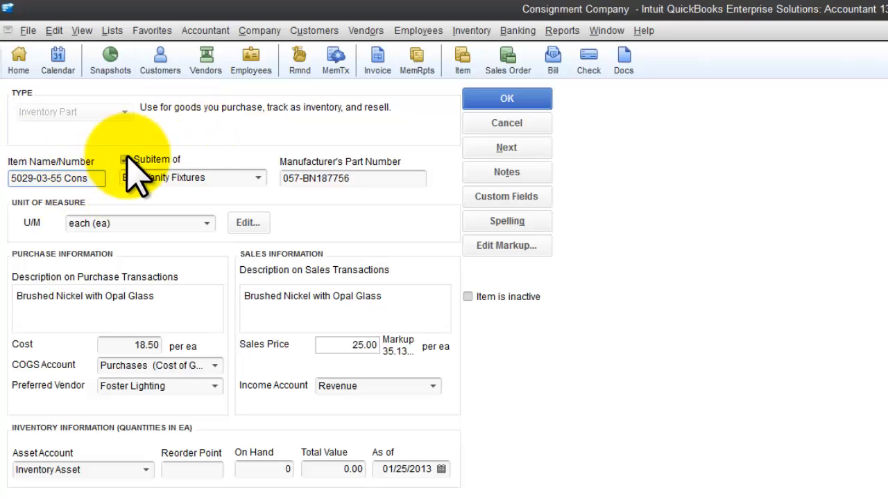
Make the 5029-03-55 Cons item a subitem of Consignment Items
{"action": "left_click", "coordinate": [258, 177]}
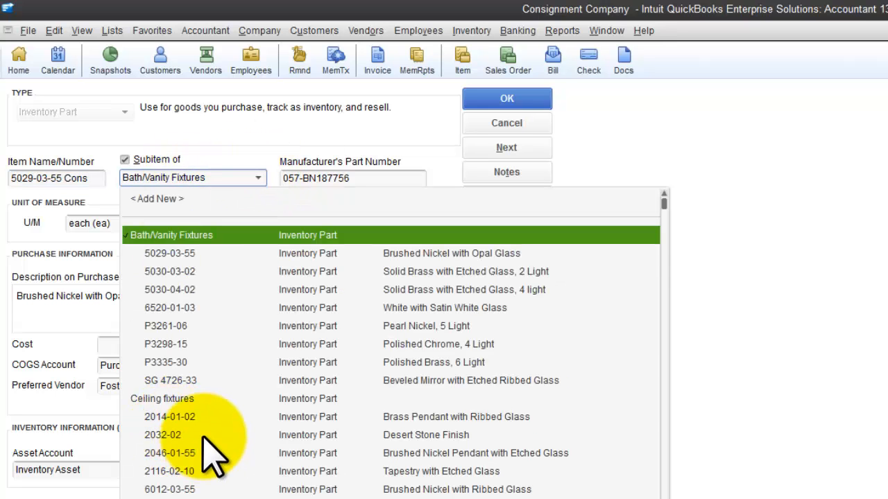
{"action": "scroll", "coordinate": [214, 460], "scroll_direction": "down", "scroll_amount": 4}
{"action": "scroll", "coordinate": [212, 463], "scroll_direction": "down", "scroll_amount": 5}
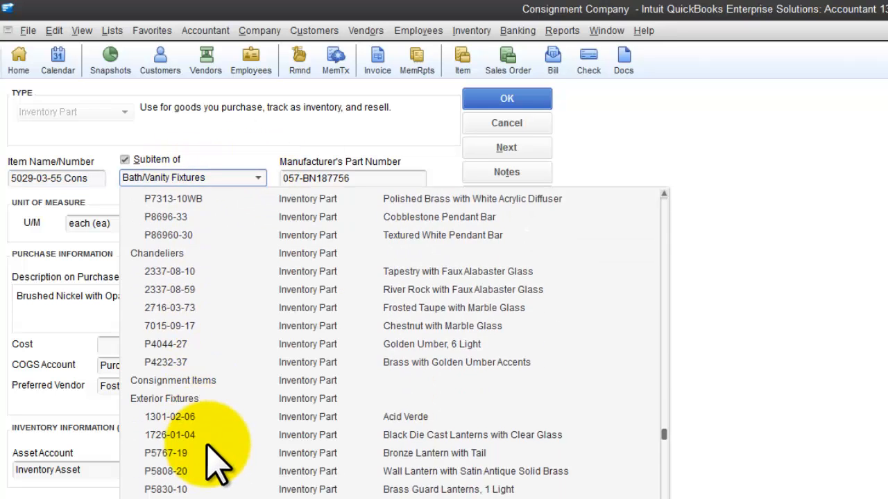
{"action": "left_click", "coordinate": [182, 363]}
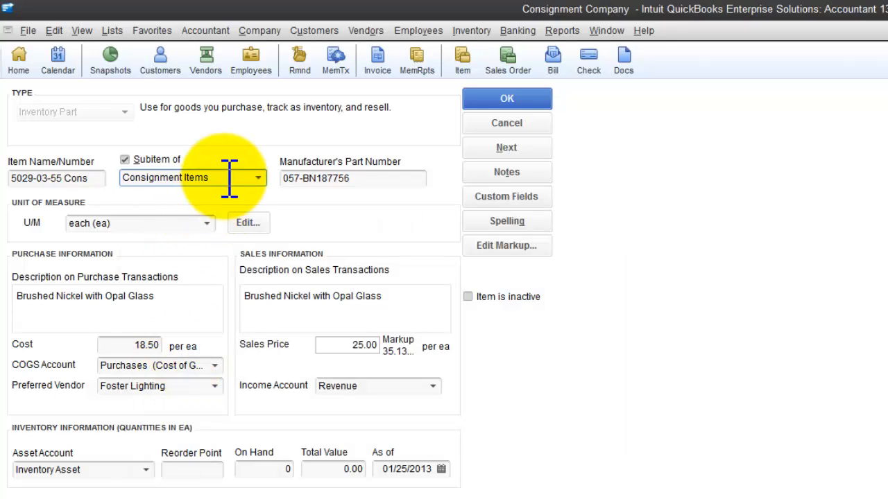
Set the asset account of 5029-03-55 Cons to Consignment Inventory and save the item
{"action": "left_click", "coordinate": [146, 470]}
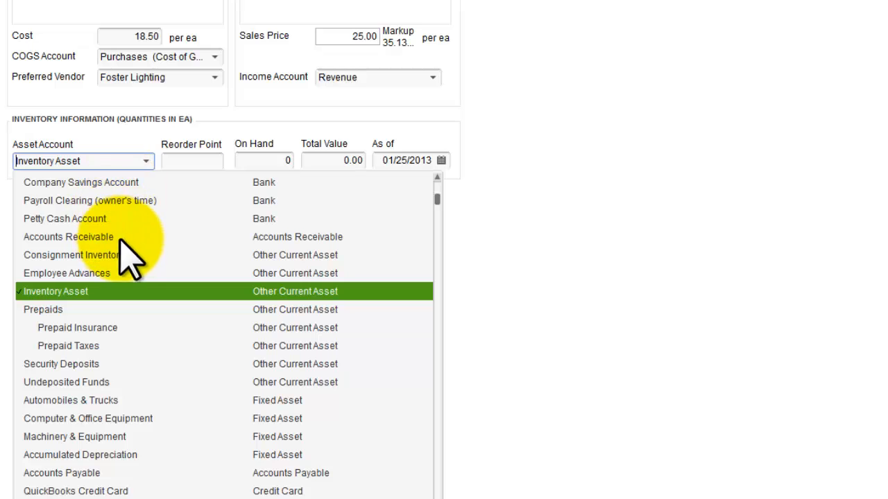
{"action": "left_click", "coordinate": [63, 255]}
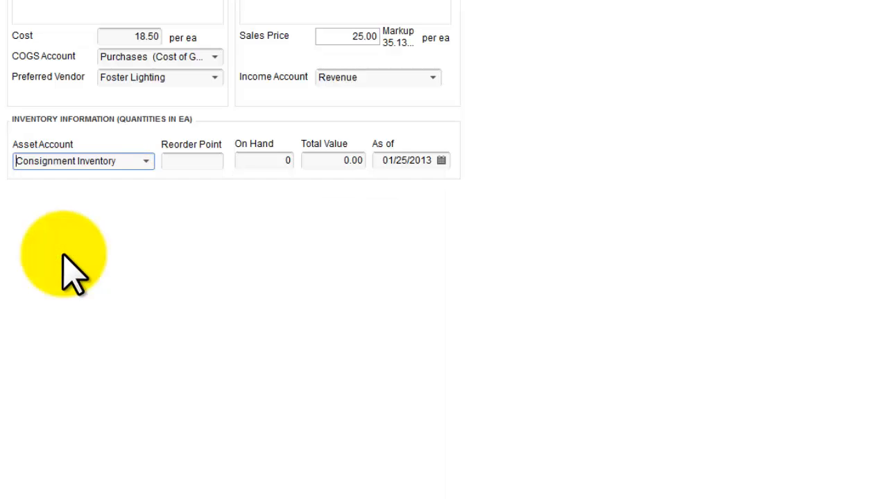
{"action": "key", "text": "Tab"}
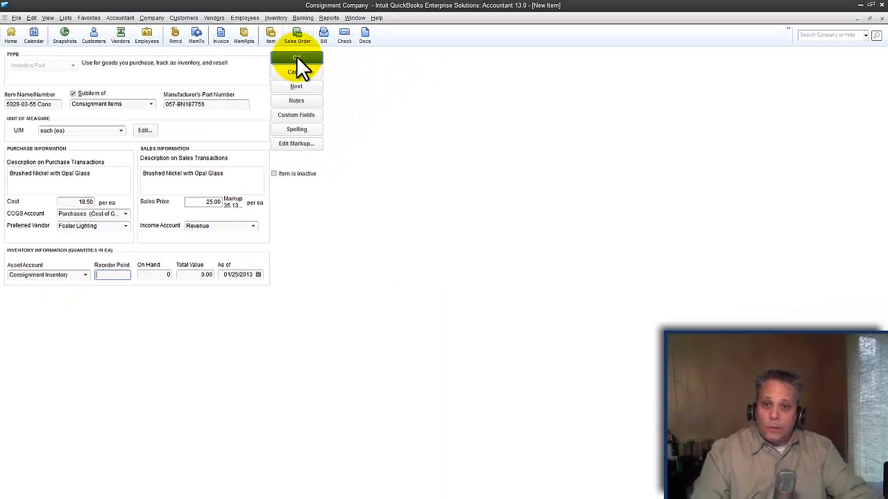
{"action": "left_click", "coordinate": [296, 59]}
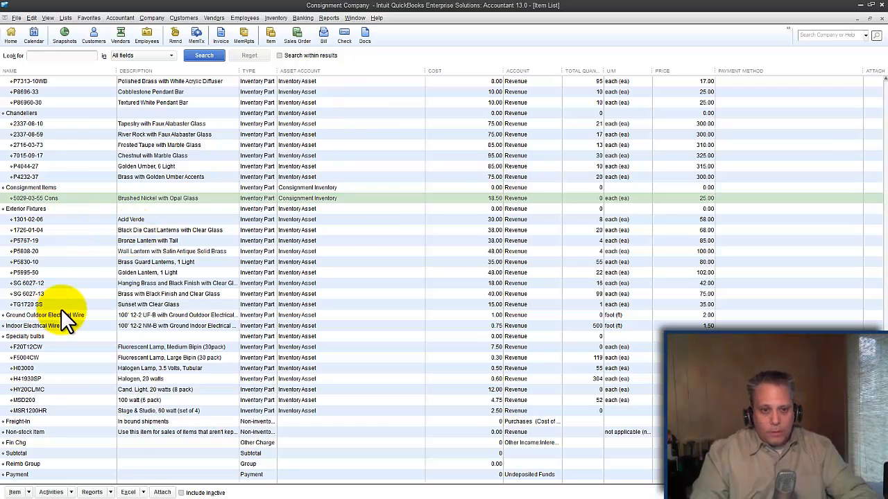
Duplicate item 2014-01-02 under Ceiling fixtures and name the copy "2014-01-02 Cons"
{"action": "left_click", "coordinate": [70, 240]}
{"action": "scroll", "coordinate": [73, 237], "scroll_direction": "up", "scroll_amount": 4}
{"action": "scroll", "coordinate": [73, 234], "scroll_direction": "up", "scroll_amount": 5}
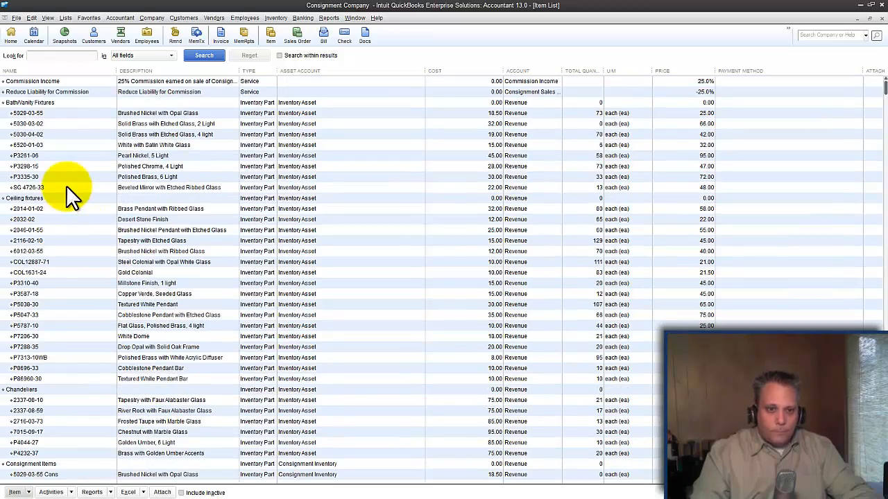
{"action": "left_click", "coordinate": [30, 208]}
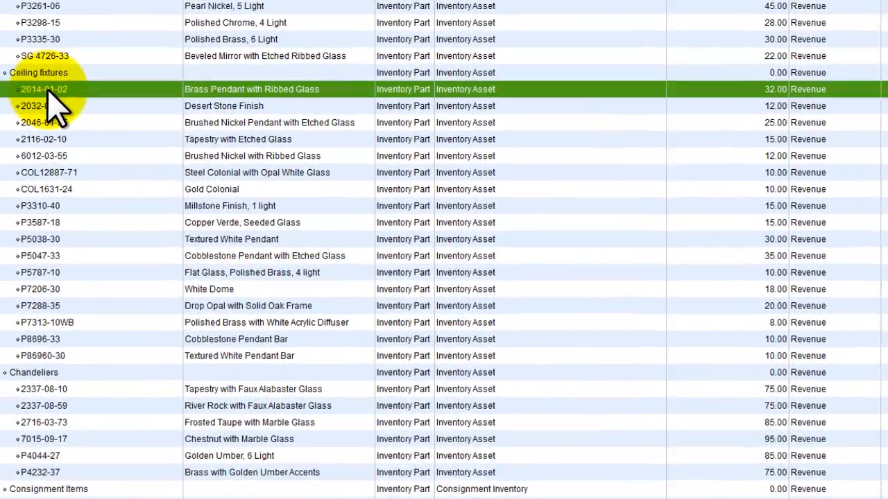
{"action": "right_click", "coordinate": [48, 92]}
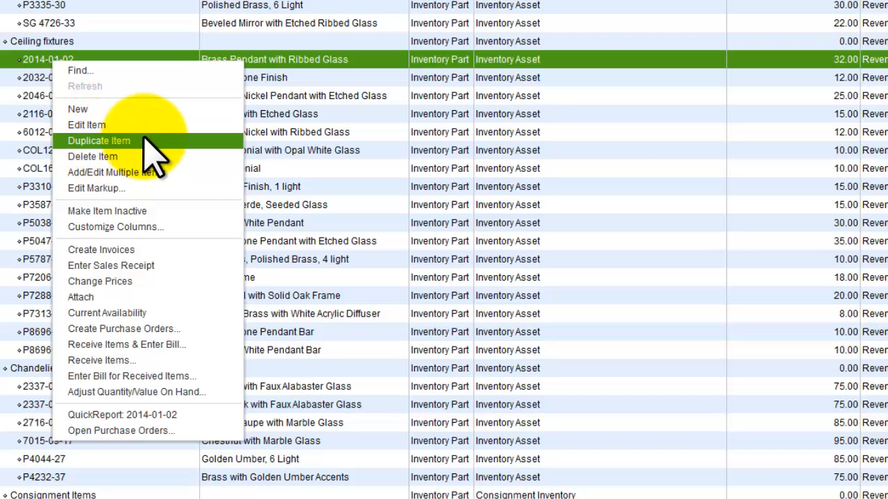
{"action": "left_click", "coordinate": [137, 140]}
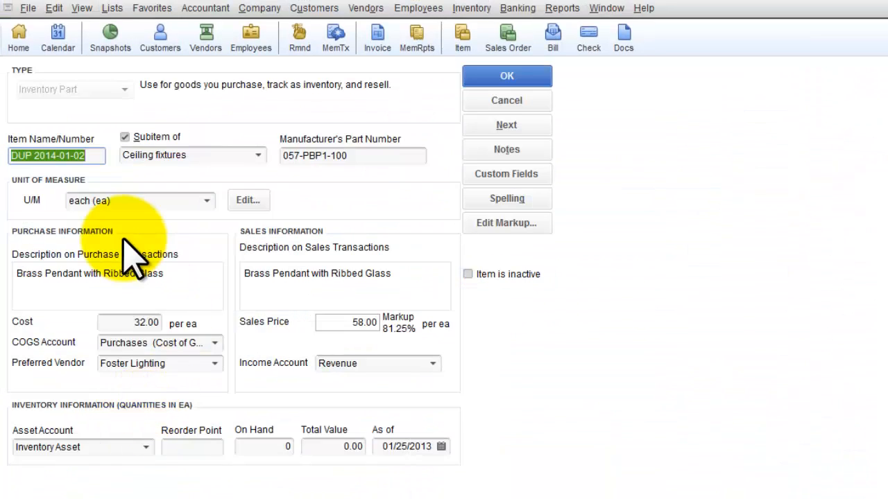
{"action": "left_click", "coordinate": [103, 156]}
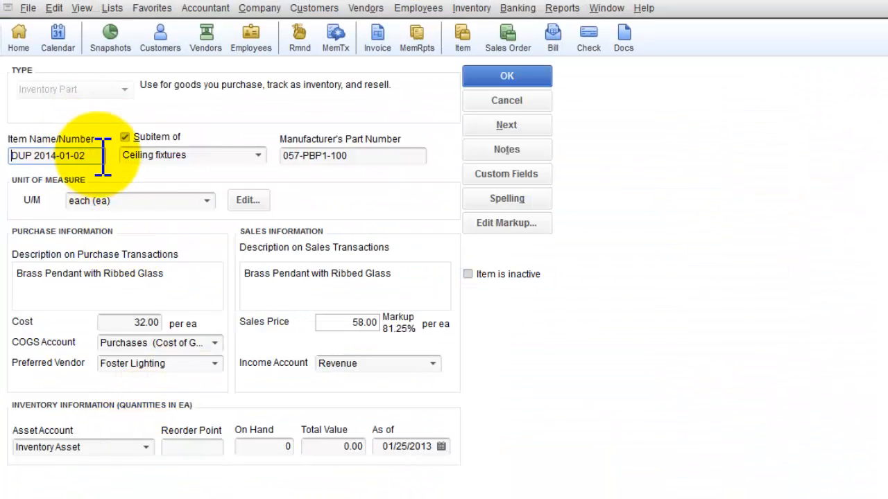
{"action": "key", "text": "Home"}
{"action": "key", "text": "Delete"}
{"action": "key", "text": "Delete"}
{"action": "key", "text": "Delete"}
{"action": "key", "text": "Delete"}
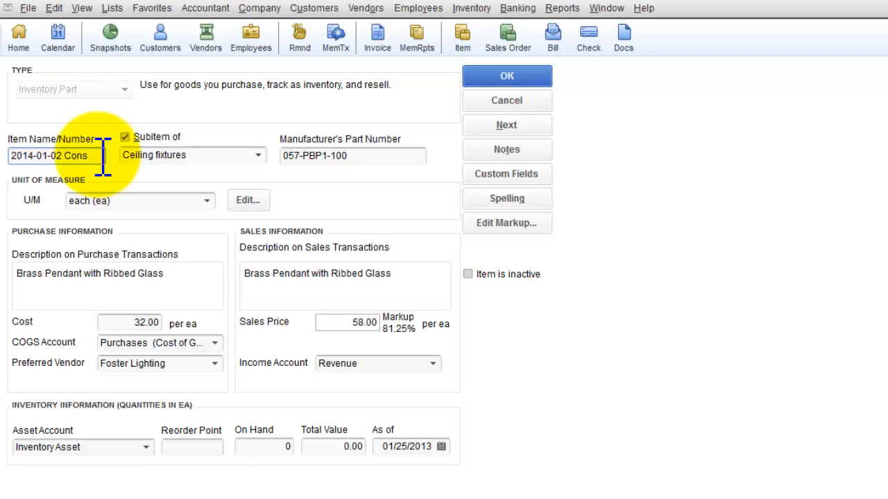
Set the asset account of 2014-01-02 Cons to Consignment Inventory and save the item
{"action": "left_click", "coordinate": [104, 447]}
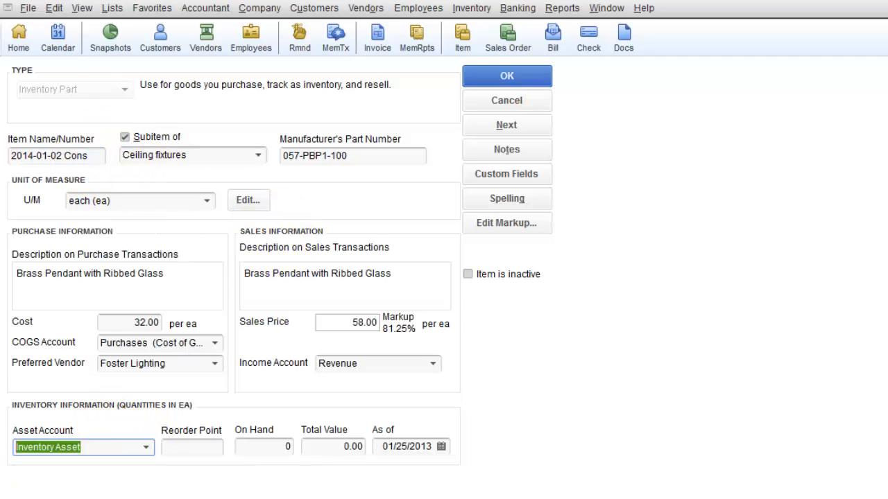
{"action": "type", "text": "Consignment"}
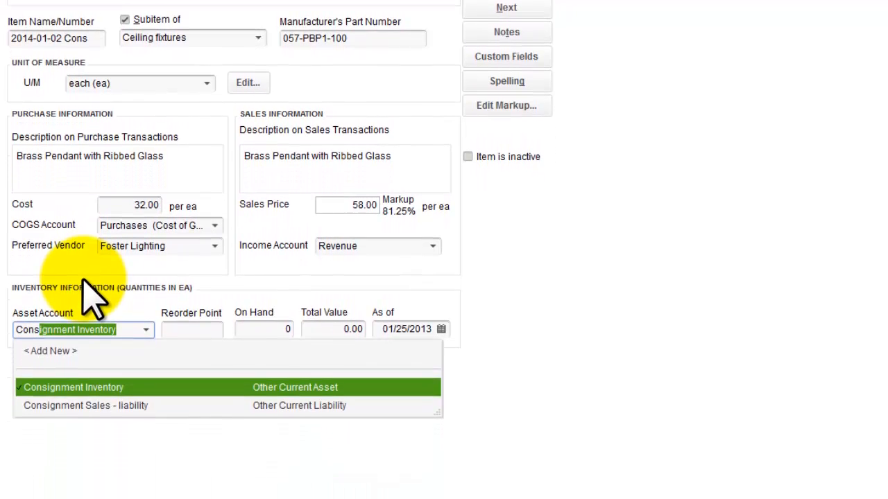
{"action": "key", "text": "Tab"}
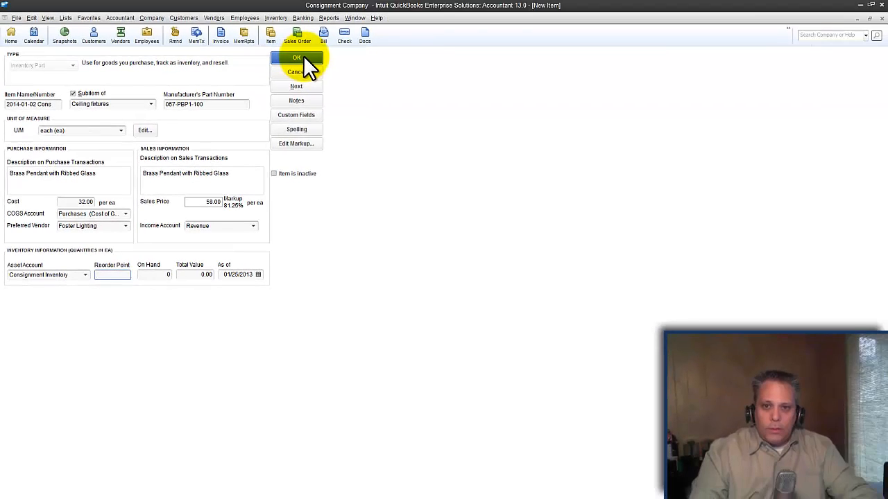
{"action": "left_click", "coordinate": [297, 58]}
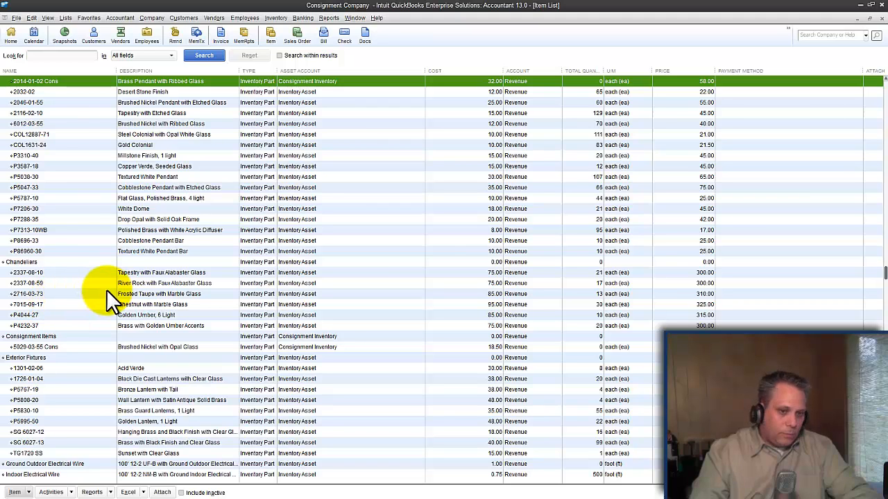
{"action": "scroll", "coordinate": [104, 288], "scroll_direction": "up", "scroll_amount": 5}
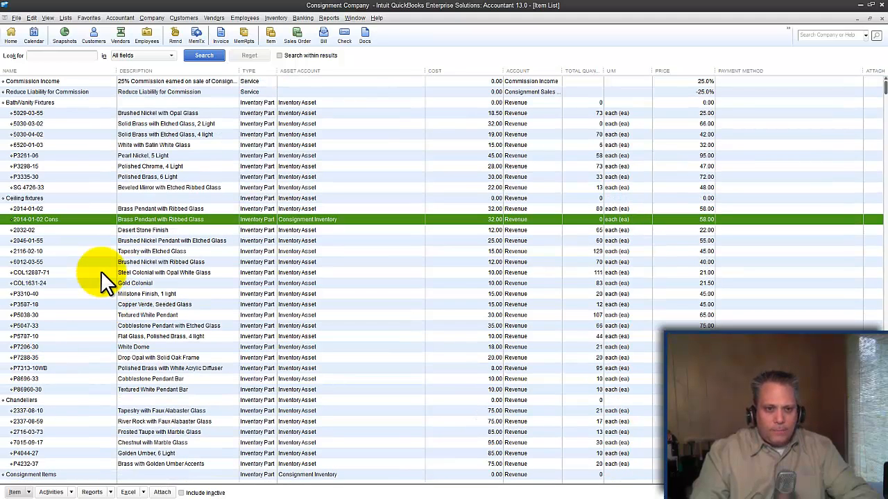
{"action": "right_click", "coordinate": [47, 219]}
{"action": "left_click", "coordinate": [63, 256]}
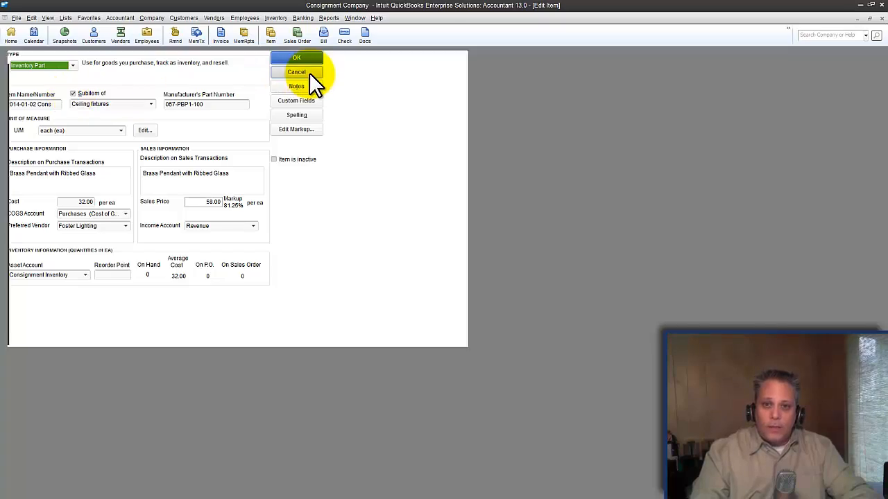
{"action": "left_click", "coordinate": [309, 72]}
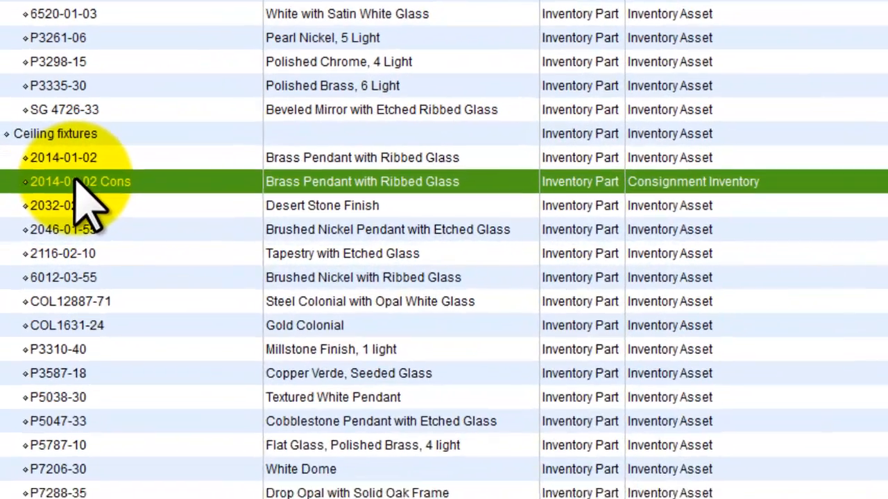
Edit item 2014-01-02 Cons to make it a subitem of Consignment Items and save it
{"action": "right_click", "coordinate": [57, 202]}
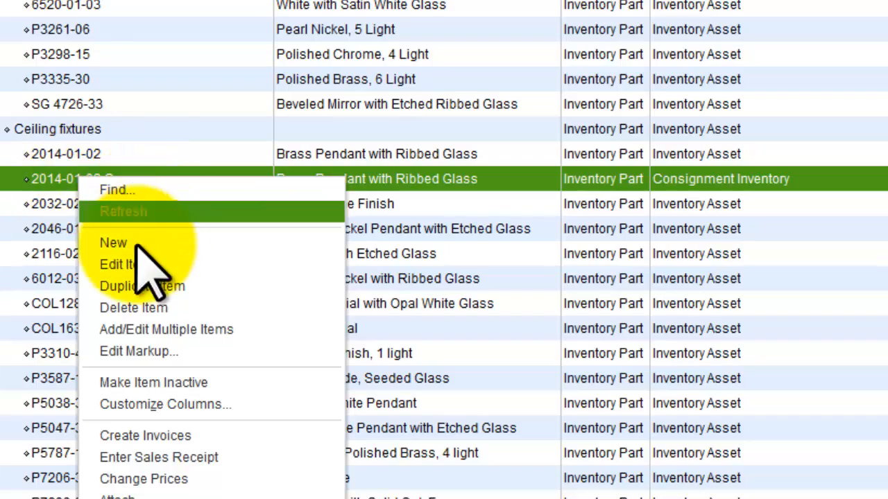
{"action": "left_click", "coordinate": [129, 267]}
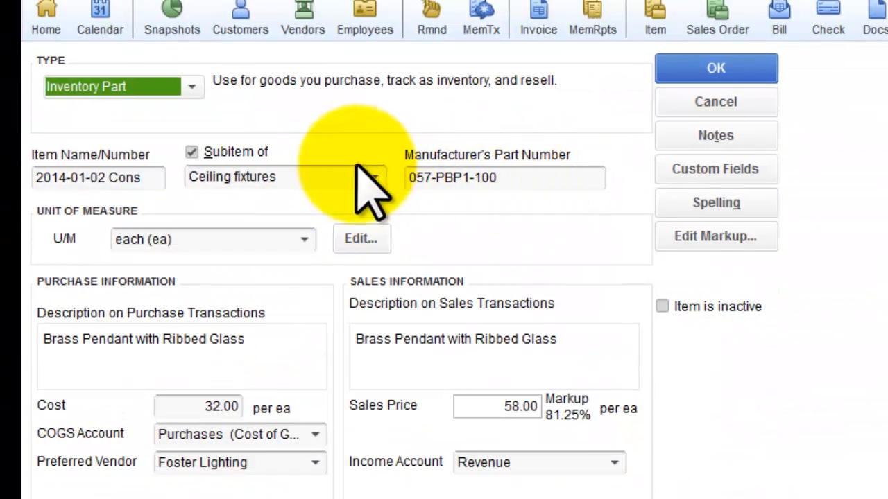
{"action": "left_click", "coordinate": [375, 177]}
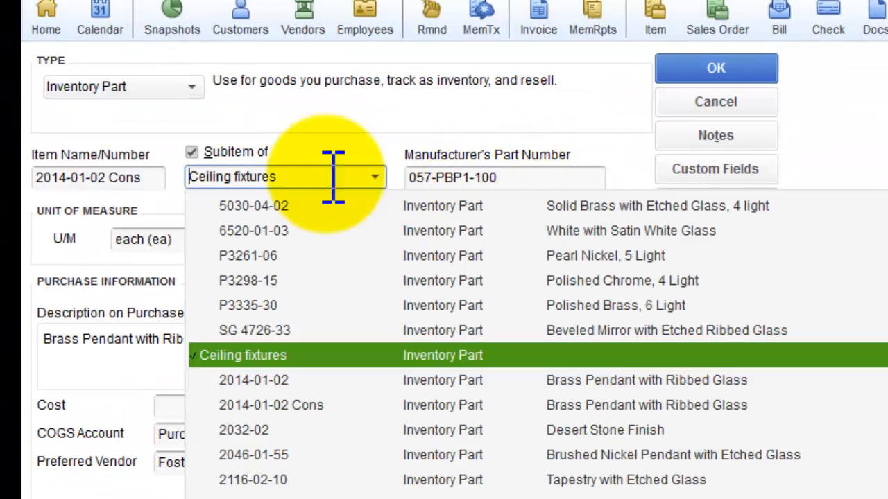
{"action": "type", "text": "C"}
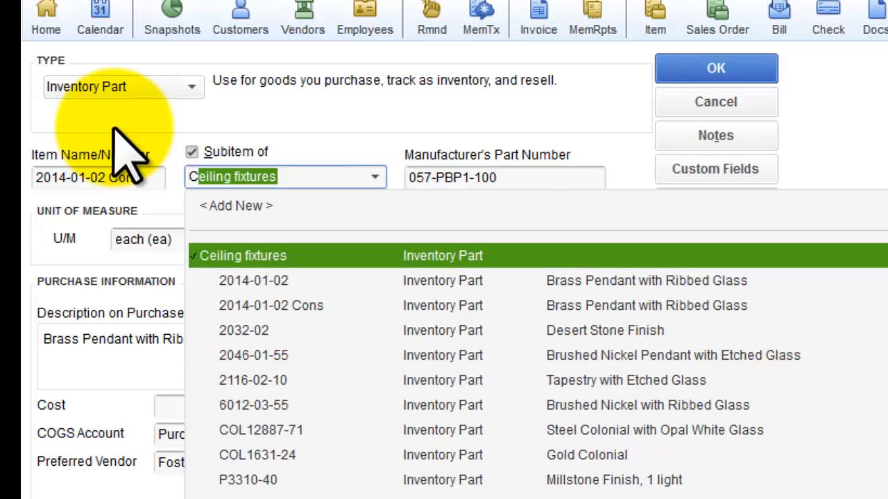
{"action": "type", "text": "onsignment Items"}
{"action": "key", "text": "Tab"}
{"action": "left_click", "coordinate": [701, 73]}
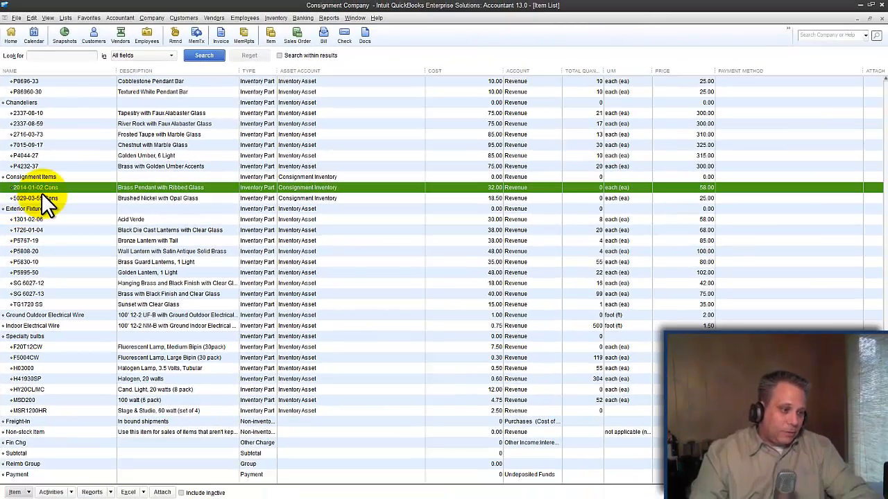
Duplicate item P5038-30 under Ceiling fixtures and name the copy "P5038-30 Cons"
{"action": "scroll", "coordinate": [43, 192], "scroll_direction": "up", "scroll_amount": 9}
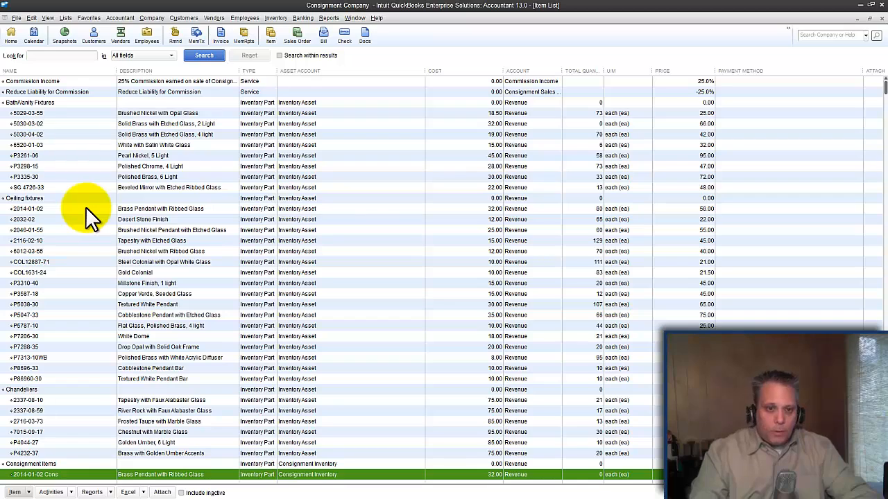
{"action": "left_click", "coordinate": [32, 305]}
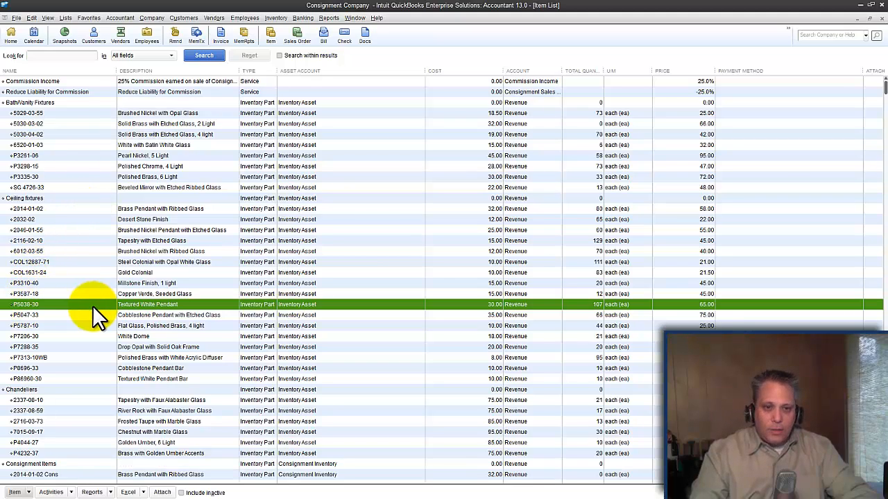
{"action": "right_click", "coordinate": [36, 312]}
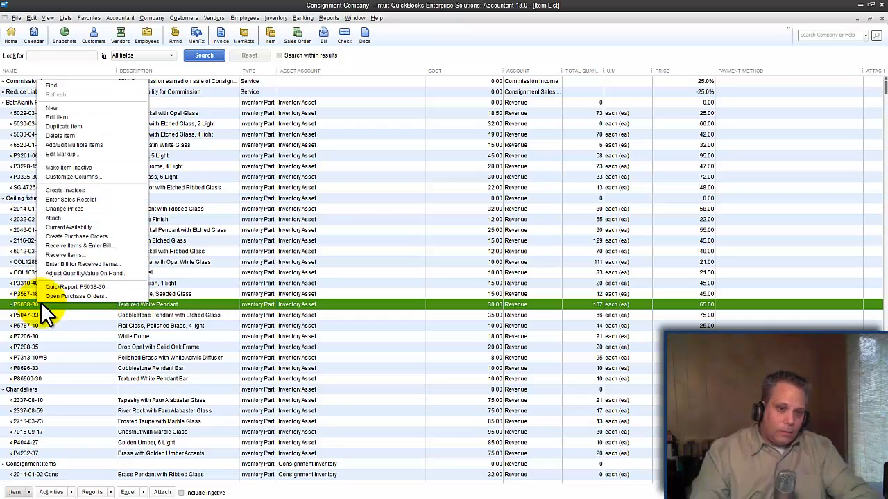
{"action": "left_click", "coordinate": [81, 127]}
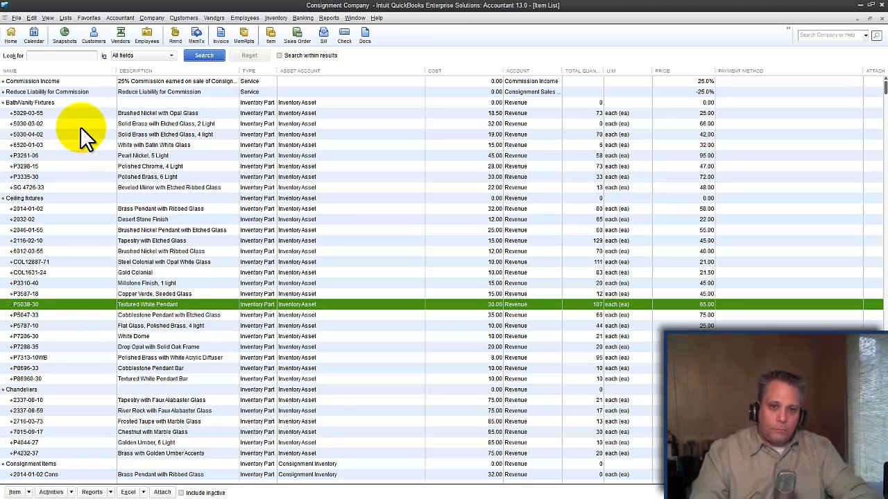
{"action": "key", "text": "Home"}
{"action": "key", "text": "Delete"}
{"action": "key", "text": "Delete"}
{"action": "key", "text": "Delete"}
{"action": "key", "text": "Delete"}
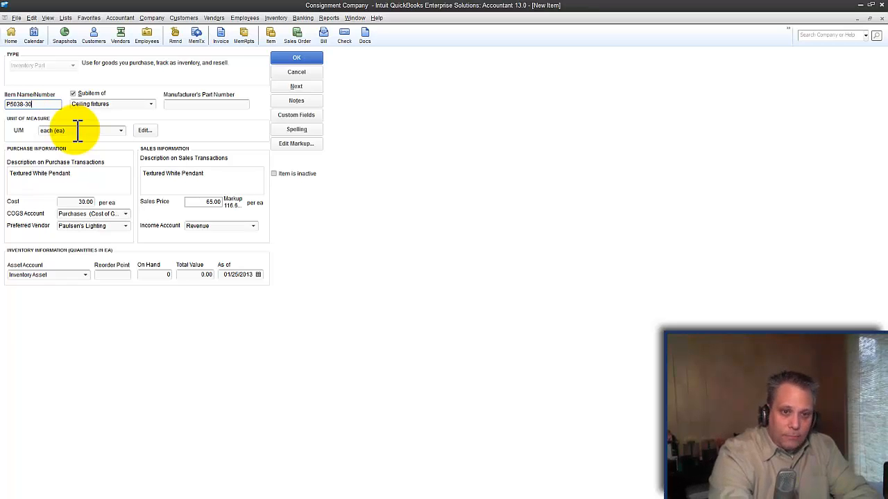
Make the P5038-30 Cons item a subitem of Consignment Items
{"action": "key", "text": "Tab"}
{"action": "type", "text": "Cons"}
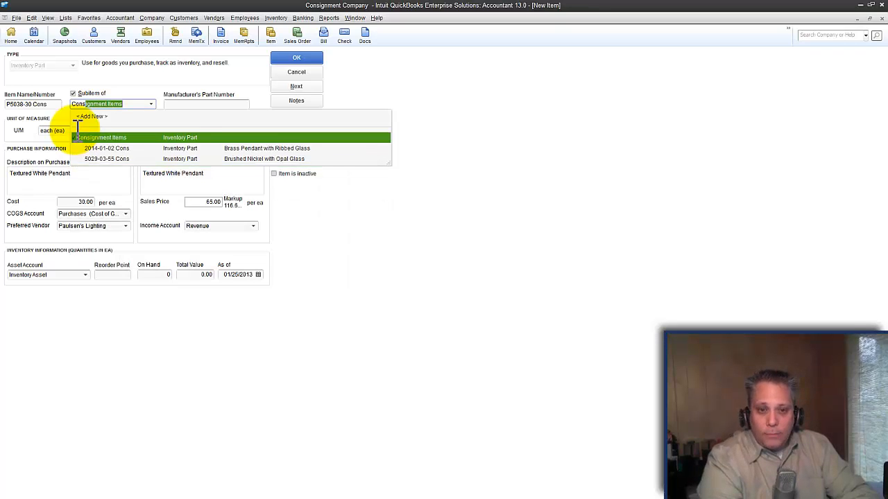
{"action": "key", "text": "Tab"}
{"action": "key", "text": "Tab"}
{"action": "key", "text": "Tab"}
{"action": "key", "text": "Tab"}
Set the asset account of P5038-30 Cons to Consignment Inventory and save the item
{"action": "key", "text": "Tab"}
{"action": "key", "text": "Tab"}
{"action": "key", "text": "Tab"}
{"action": "key", "text": "Tab"}
{"action": "key", "text": "Tab"}
{"action": "key", "text": "Tab"}
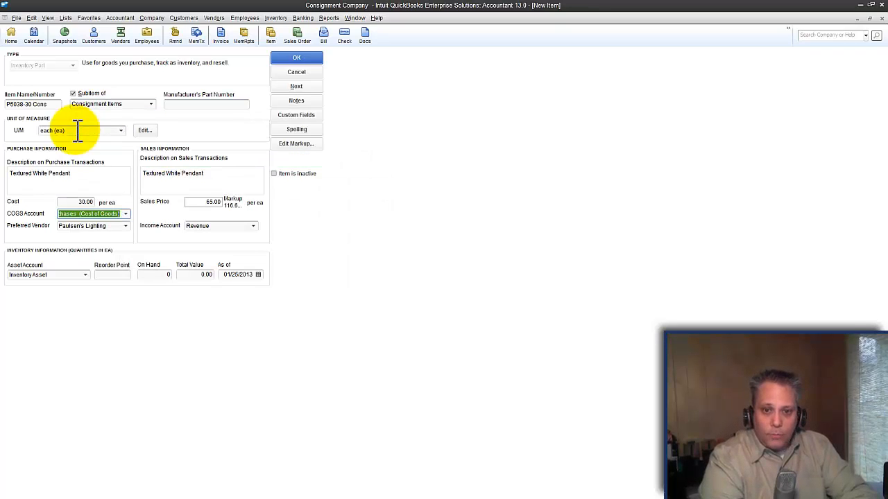
{"action": "key", "text": "shift+Tab"}
{"action": "type", "text": "Cons"}
{"action": "key", "text": "Tab"}
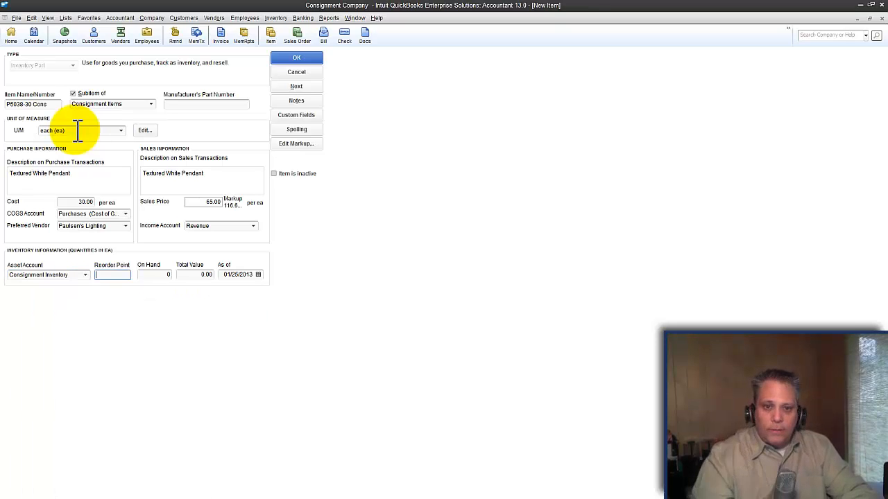
{"action": "left_click", "coordinate": [302, 58]}
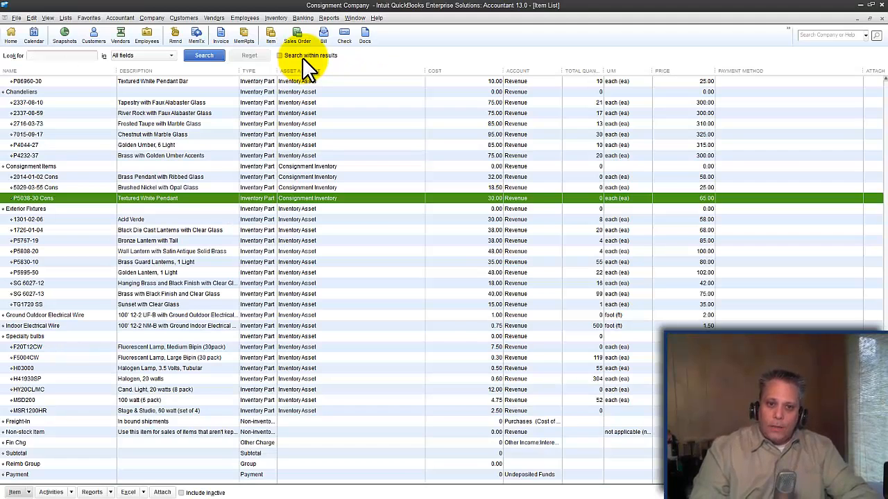
Open item P5038-30 Cons, examine its sales price, and close it without saving changes
{"action": "right_click", "coordinate": [47, 200]}
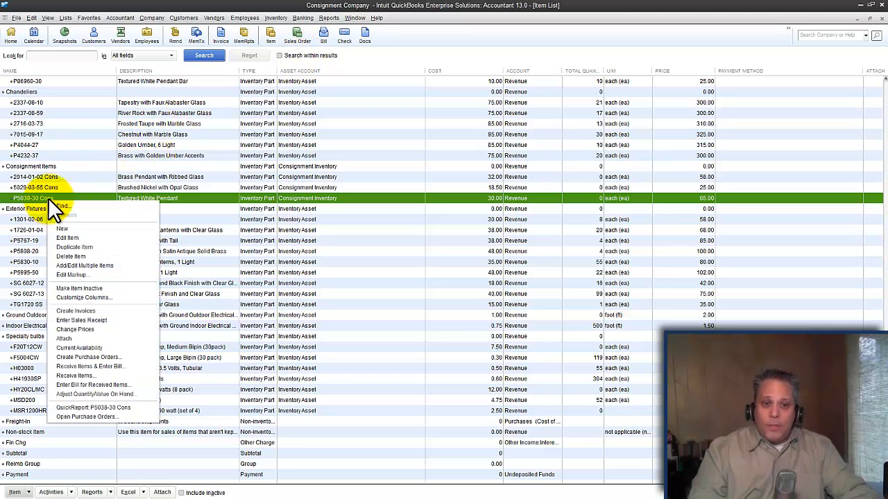
{"action": "left_click", "coordinate": [73, 236]}
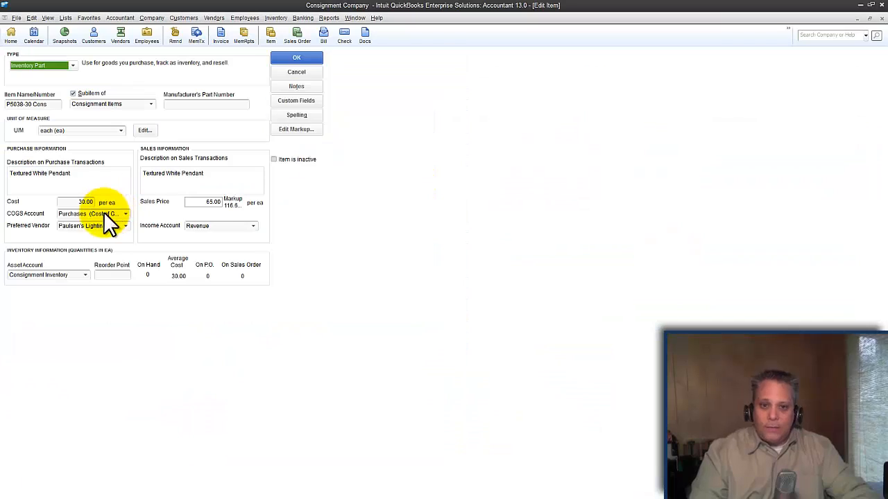
{"action": "left_click_drag", "start_coordinate": [205, 203], "coordinate": [260, 203]}
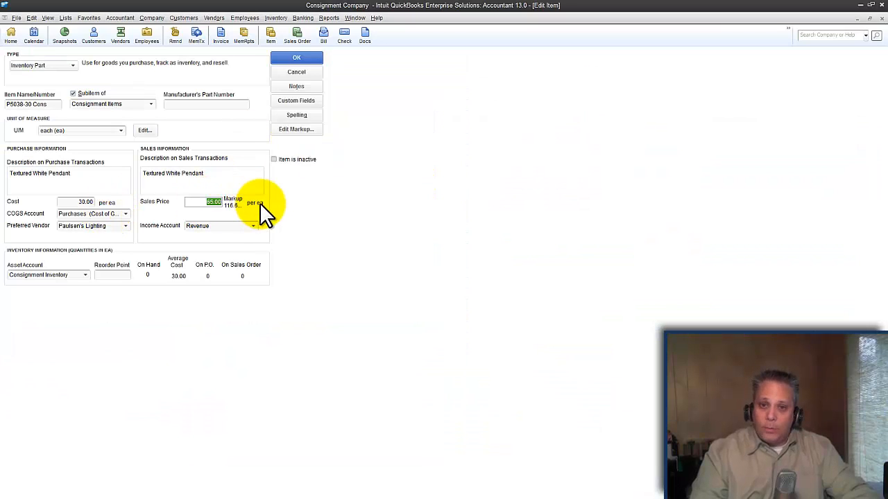
{"action": "left_click", "coordinate": [296, 72]}
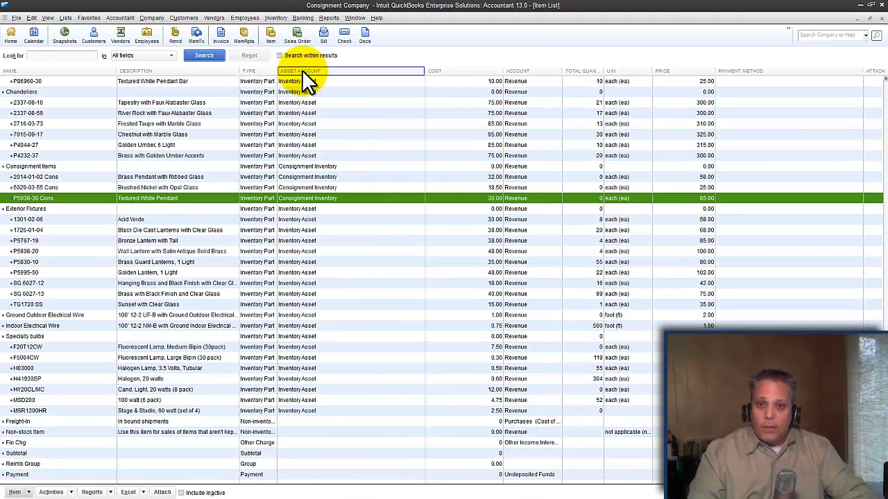
Widen the Type column of the item list
{"action": "left_click_drag", "start_coordinate": [278, 71], "coordinate": [335, 71]}
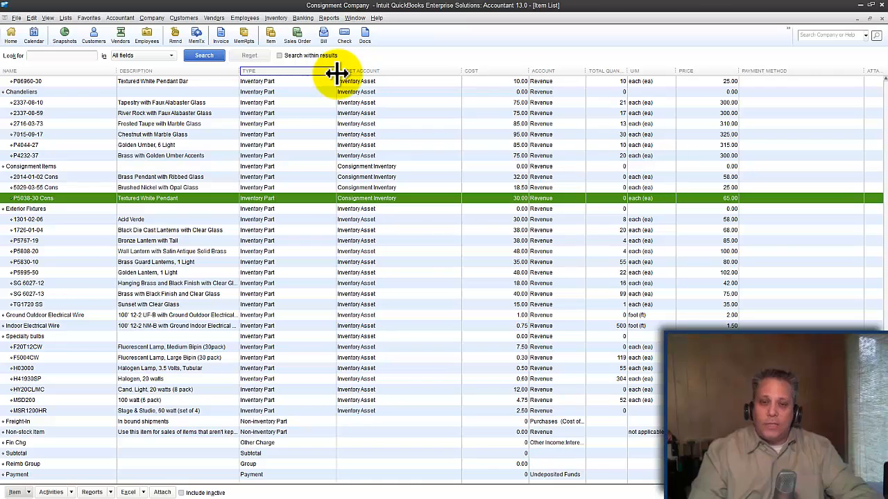